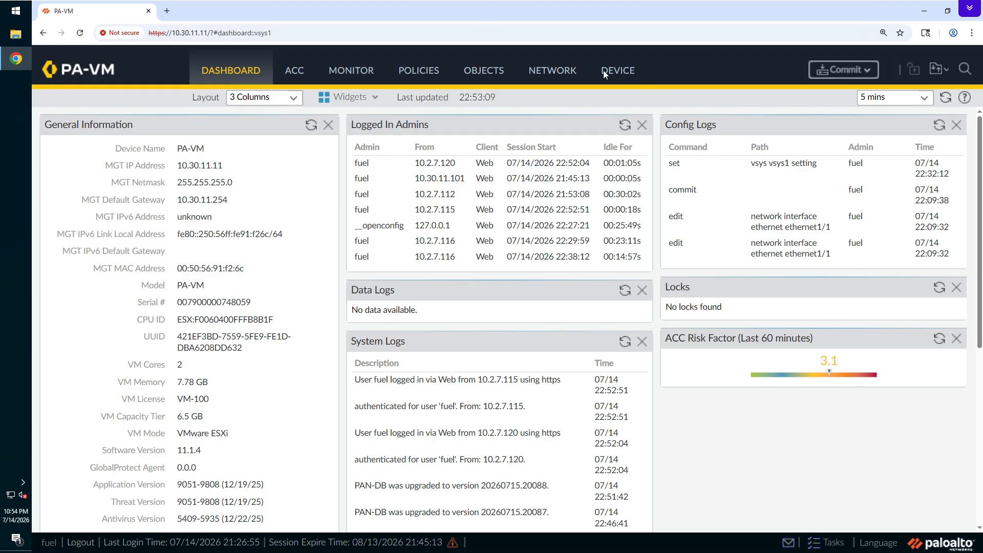
Step: Open the firewall's Dynamic Updates page and review the Antivirus, Applications and Threats, GlobalProtect, Device Dictionary and WildFire update lists
click(617, 72)
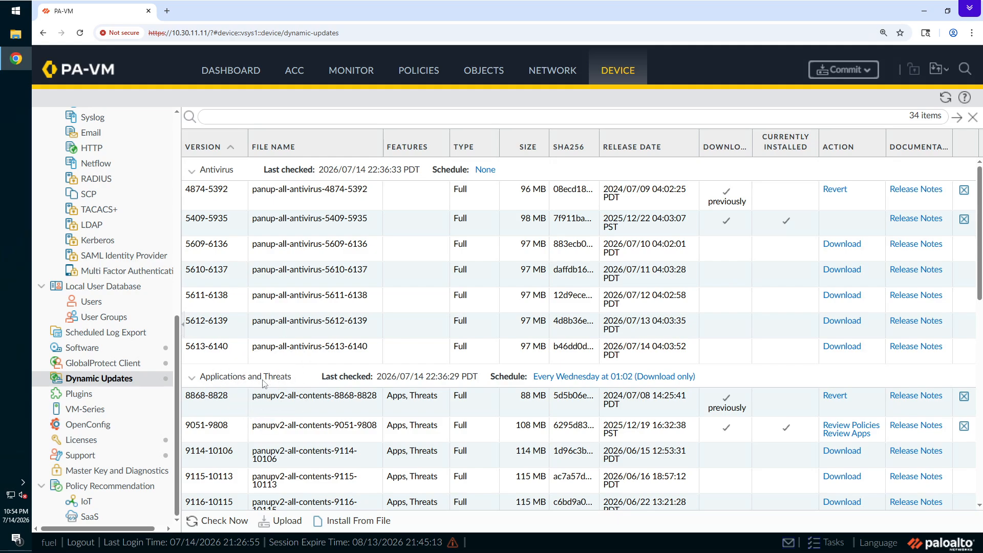
scroll(780, 357, down, 2)
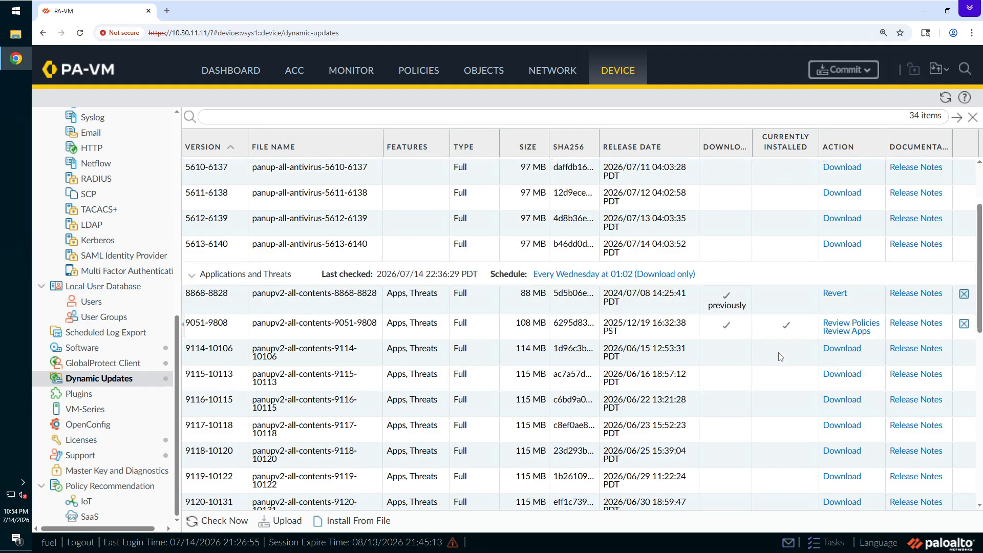
scroll(780, 357, down, 2)
scroll(484, 323, down, 5)
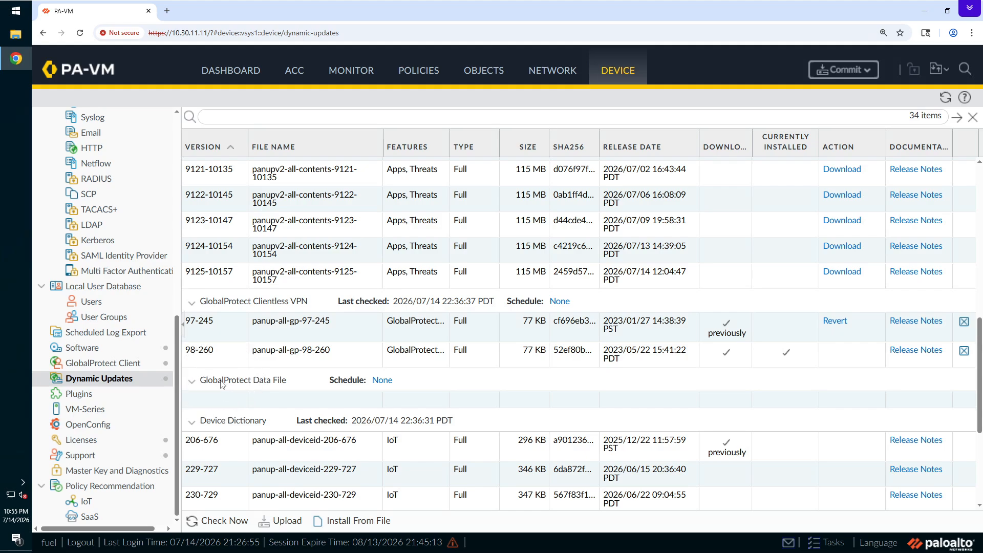
scroll(221, 384, down, 3)
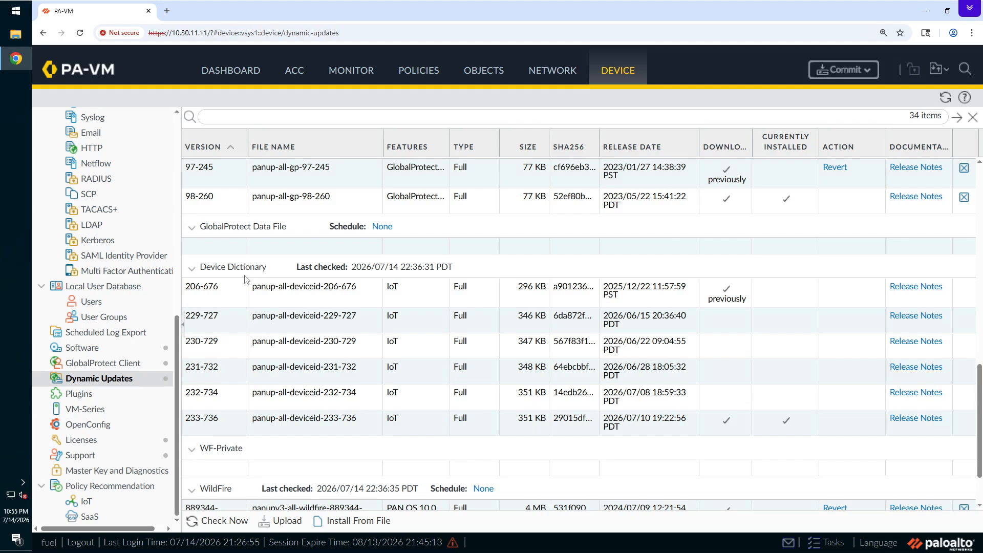
scroll(238, 470, down, 2)
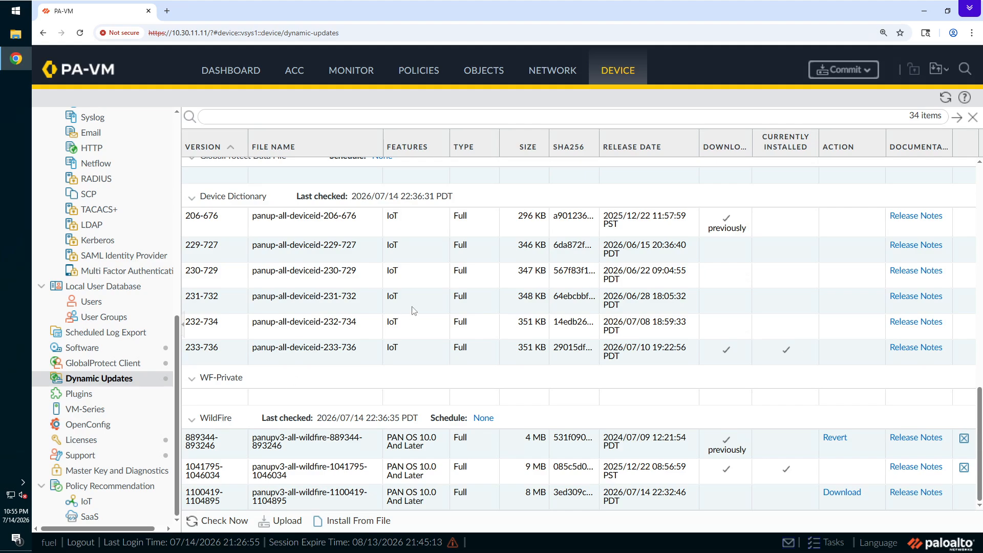
scroll(414, 311, up, 13)
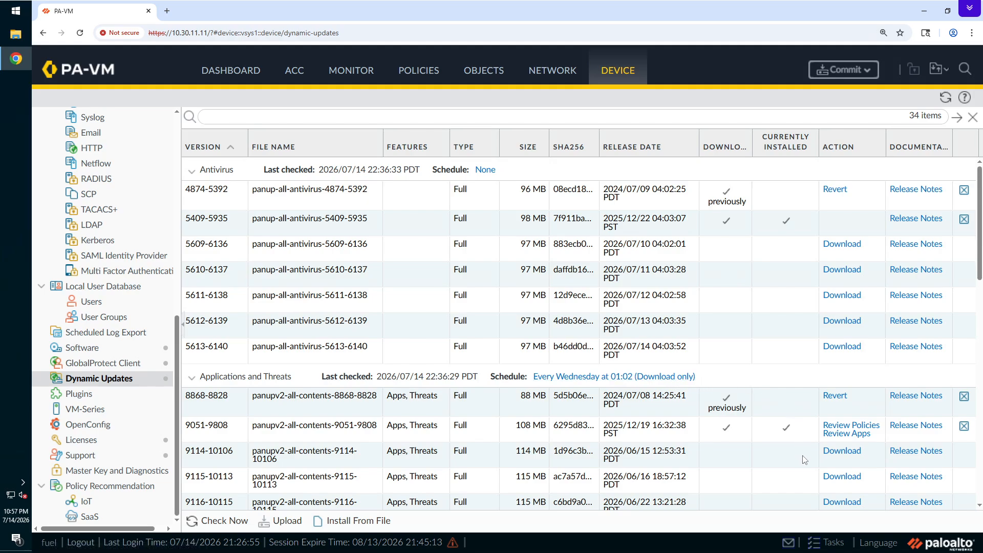
scroll(805, 459, down, 2)
scroll(805, 460, down, 5)
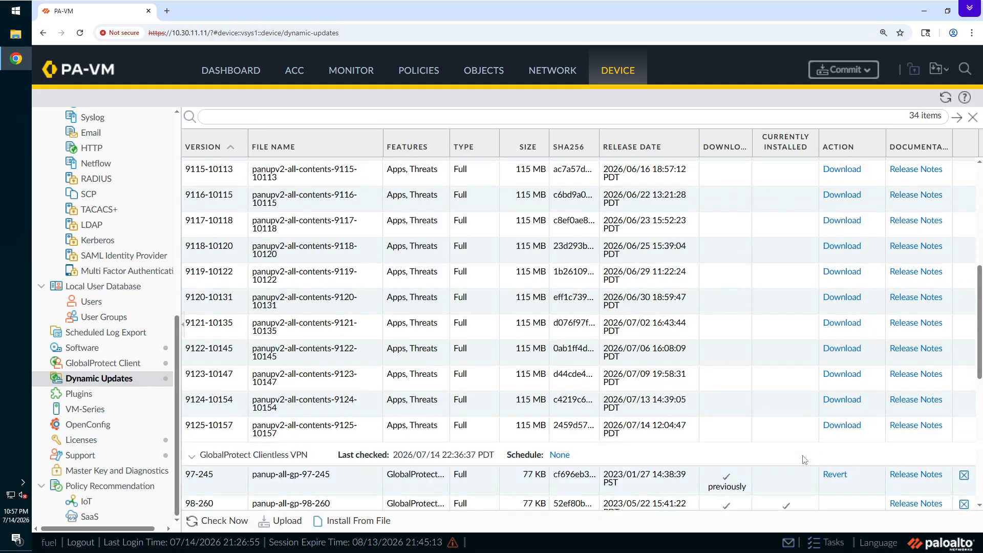
scroll(805, 459, up, 6)
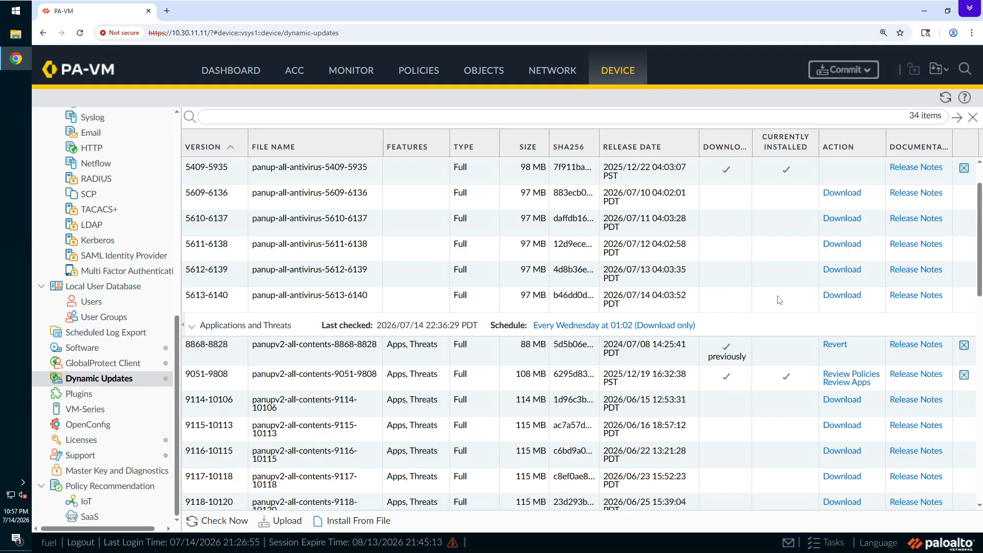
scroll(435, 250, up, 1)
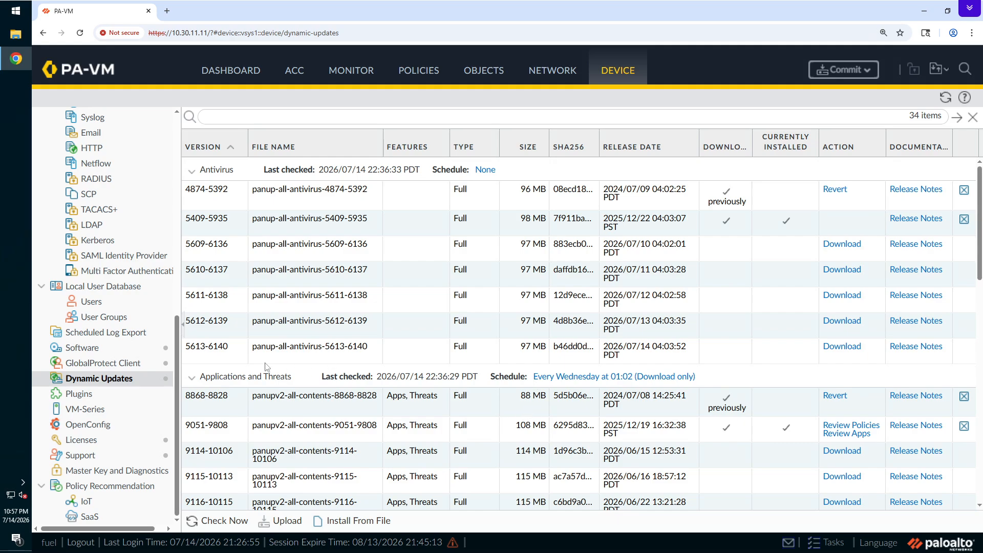
Step: Download and install antivirus update 5613-6140, closing each status report once the job has completed
click(842, 352)
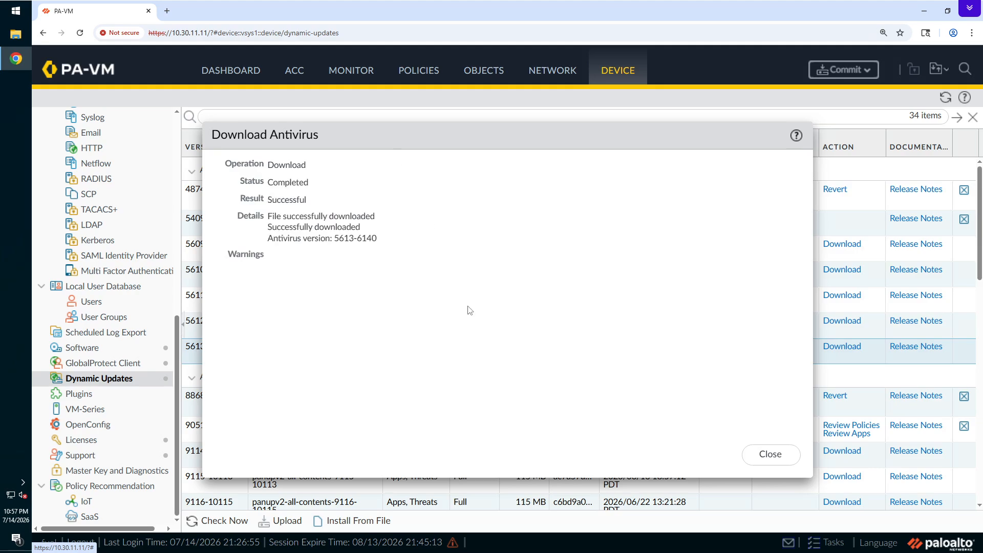
click(785, 457)
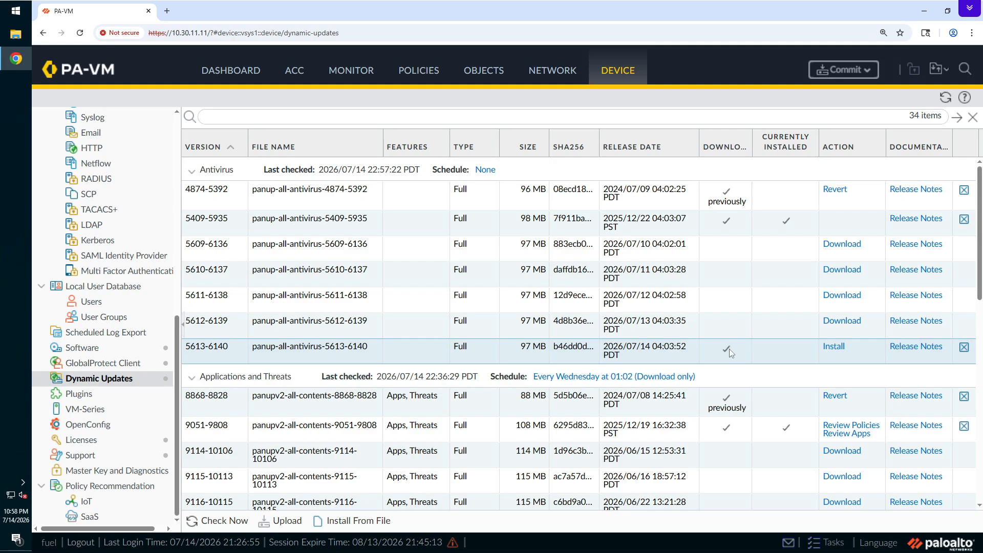
click(834, 350)
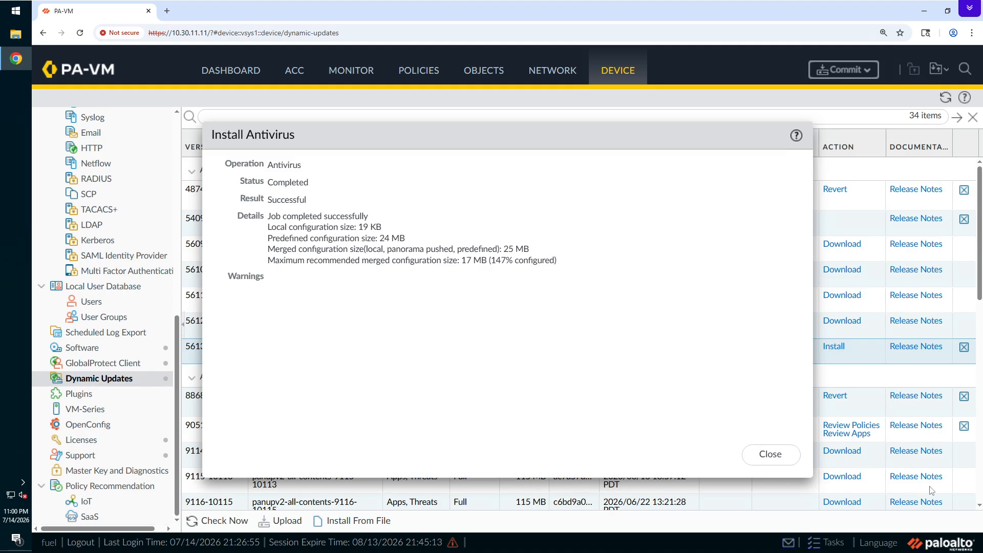
click(770, 455)
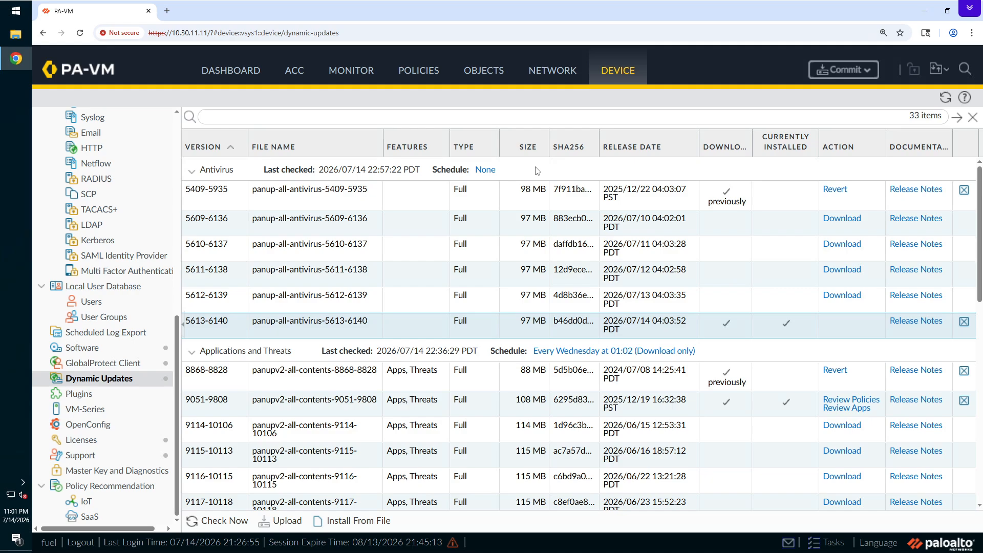
Step: Open the update schedule for the Antivirus category and set its recurrence to Weekly
click(485, 171)
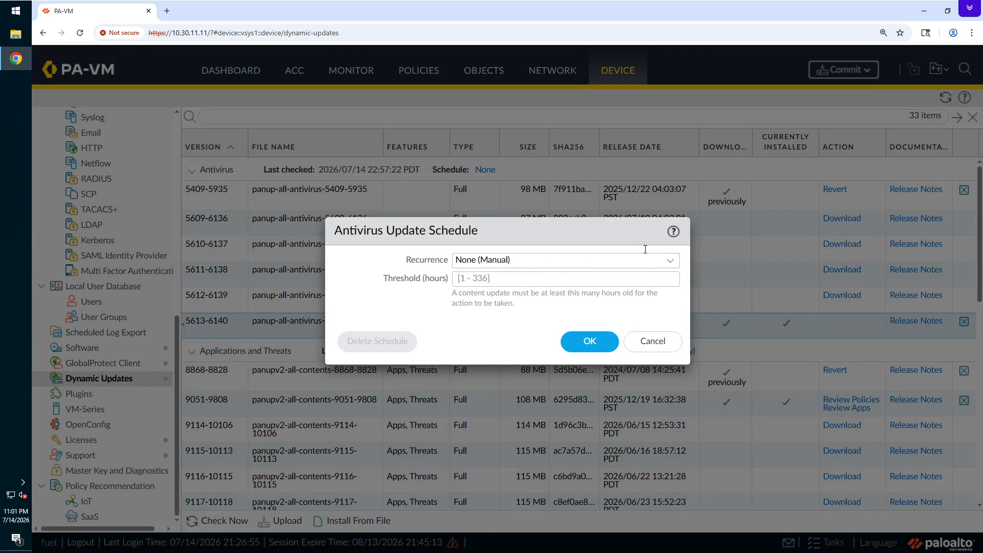
click(671, 261)
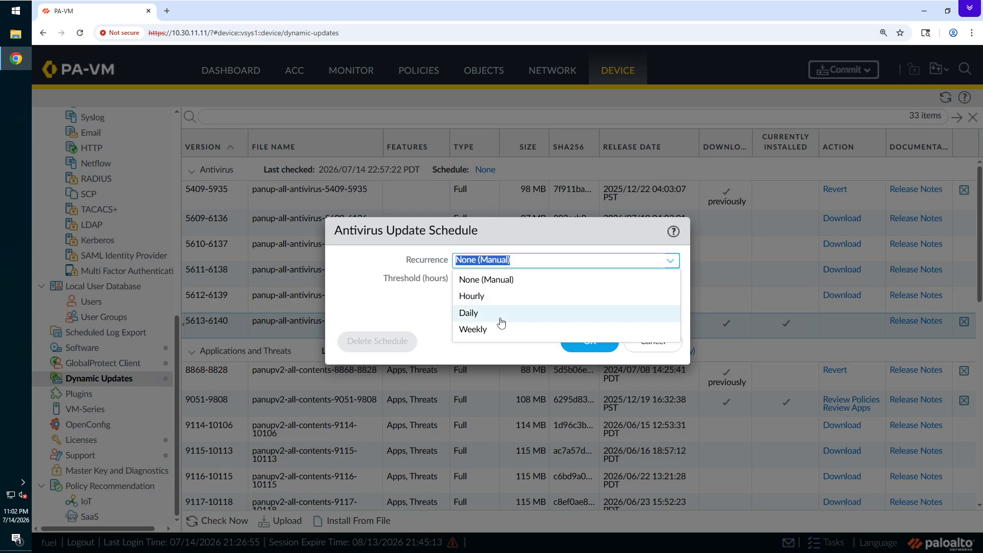
click(501, 321)
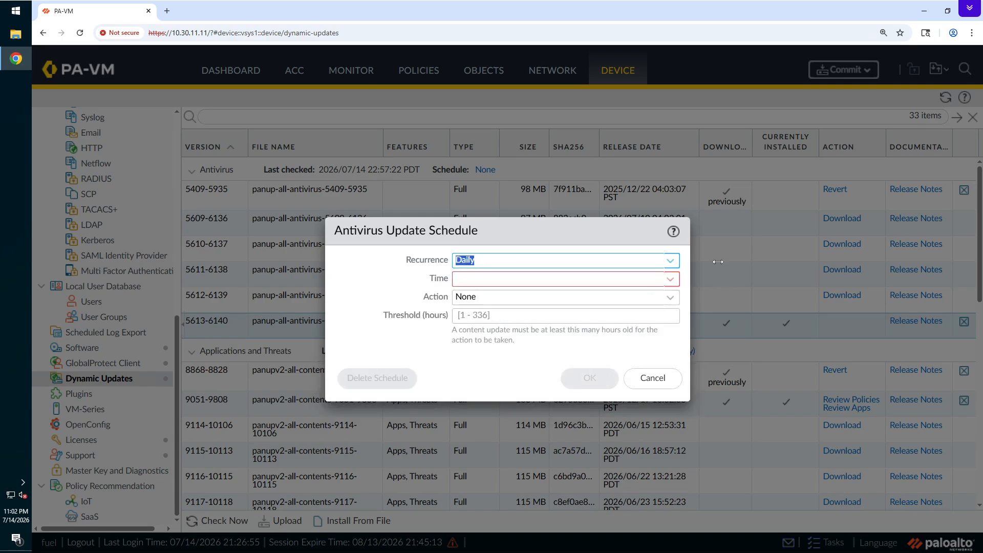
click(670, 263)
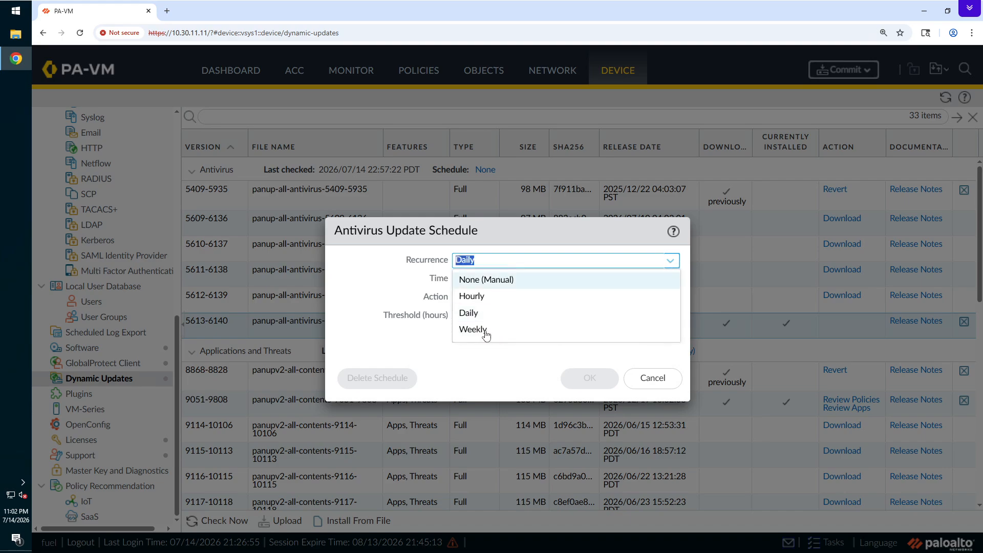
click(486, 332)
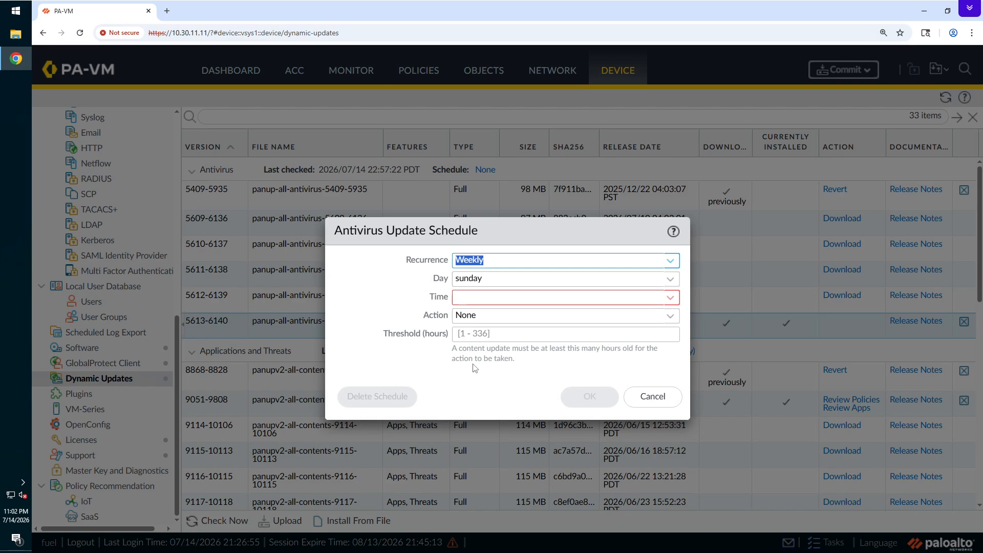
Step: Set the time of the weekly antivirus update to 20:00
click(675, 301)
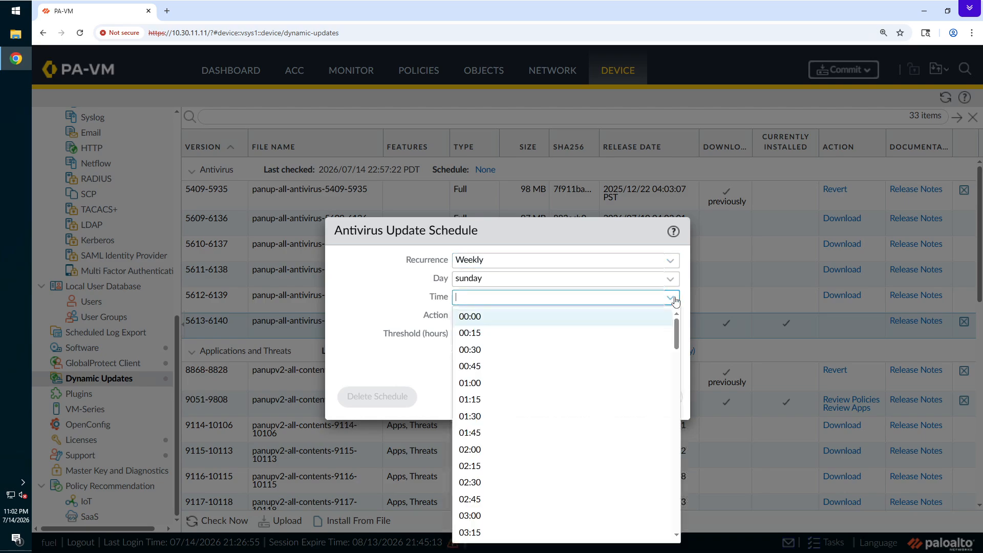
scroll(522, 432, down, 1)
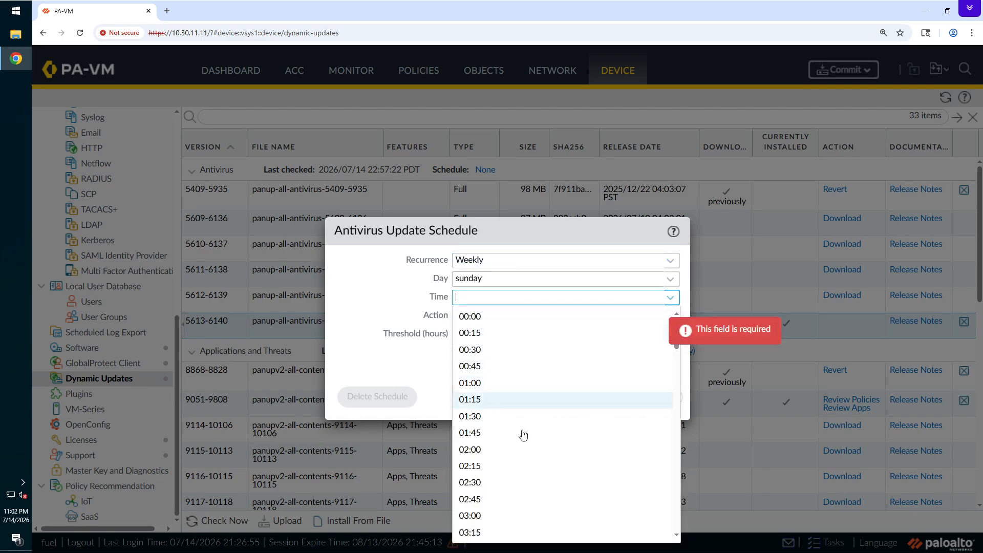
scroll(520, 444, down, 2)
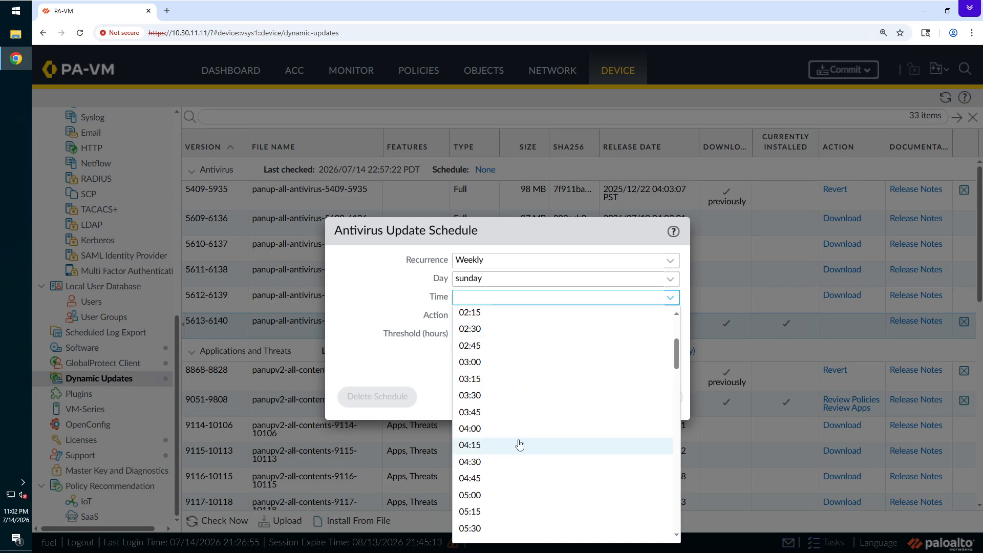
scroll(519, 444, up, 3)
scroll(514, 451, down, 10)
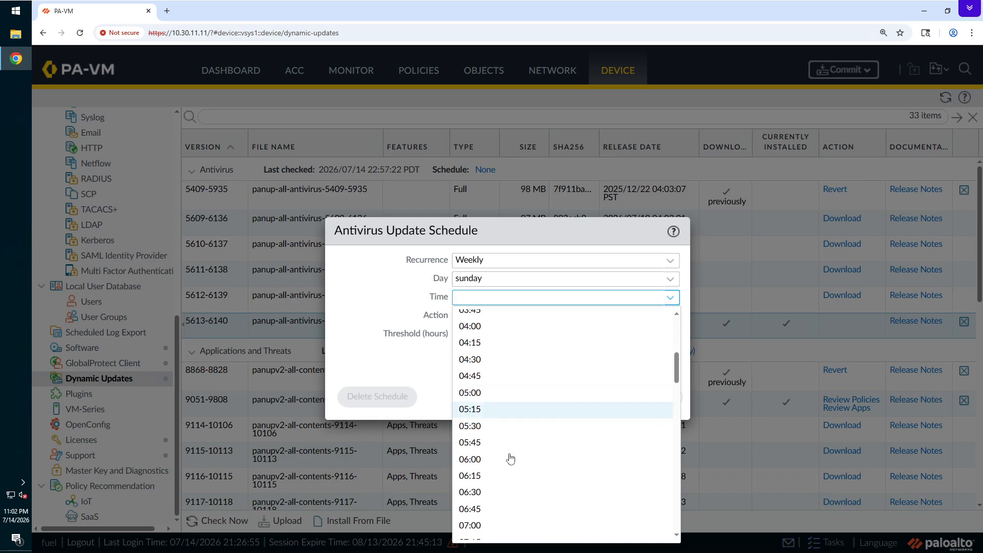
scroll(510, 459, down, 4)
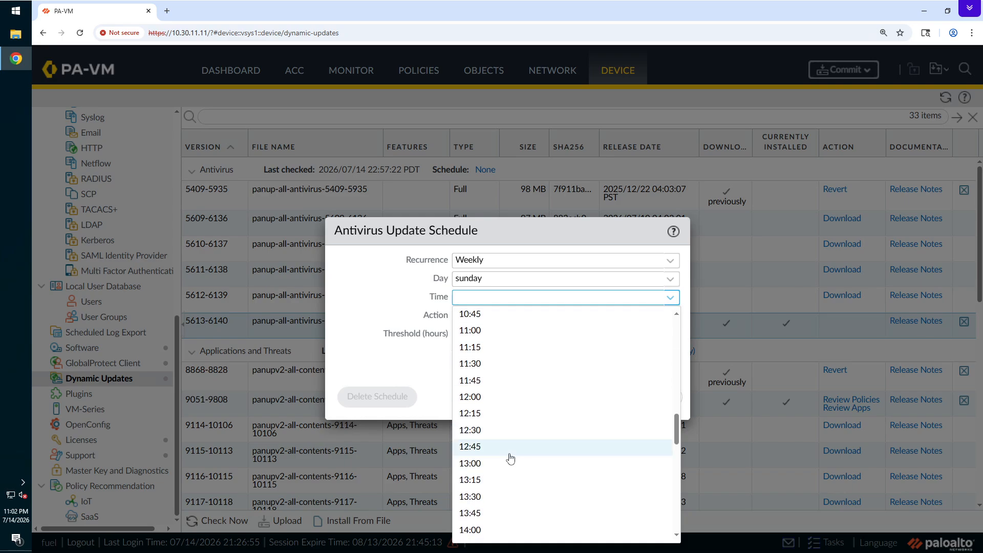
scroll(510, 459, down, 4)
scroll(511, 458, down, 5)
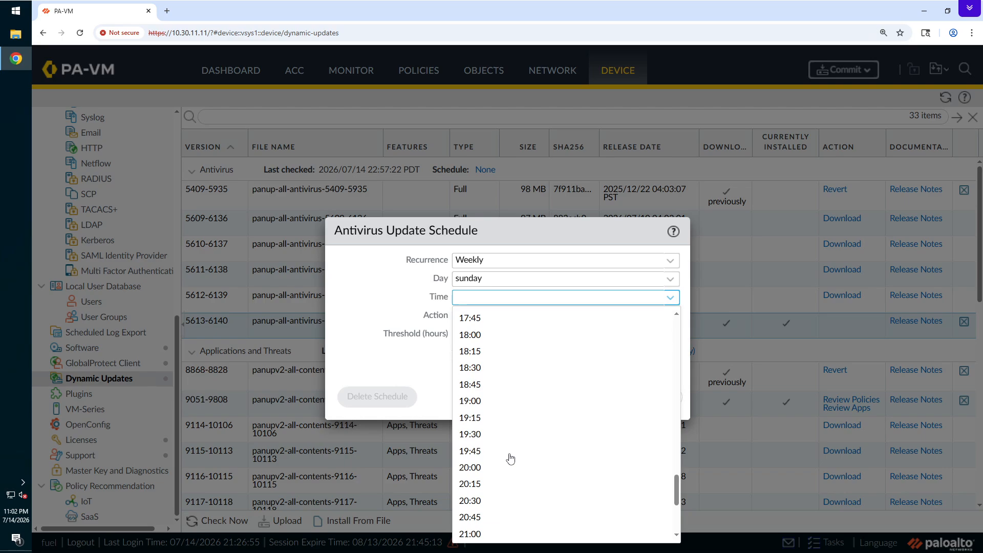
click(485, 470)
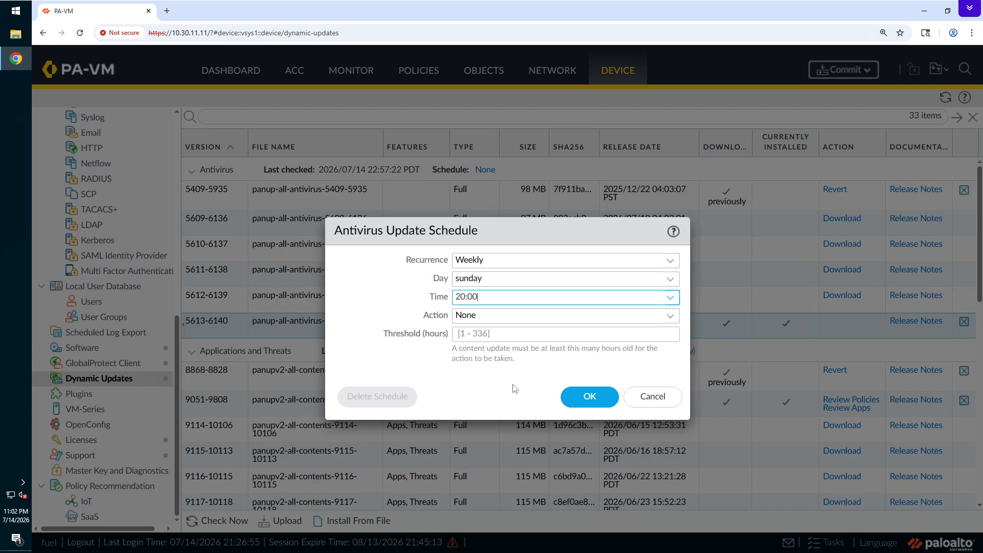
Step: Set the antivirus schedule's action to download-and-install with a threshold of 10 hours, and save the schedule
click(671, 320)
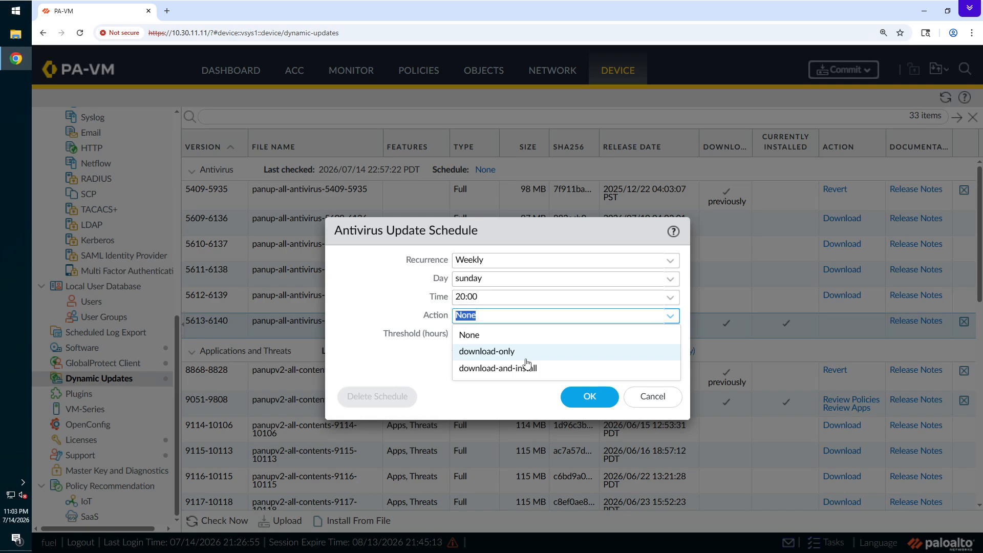
click(592, 377)
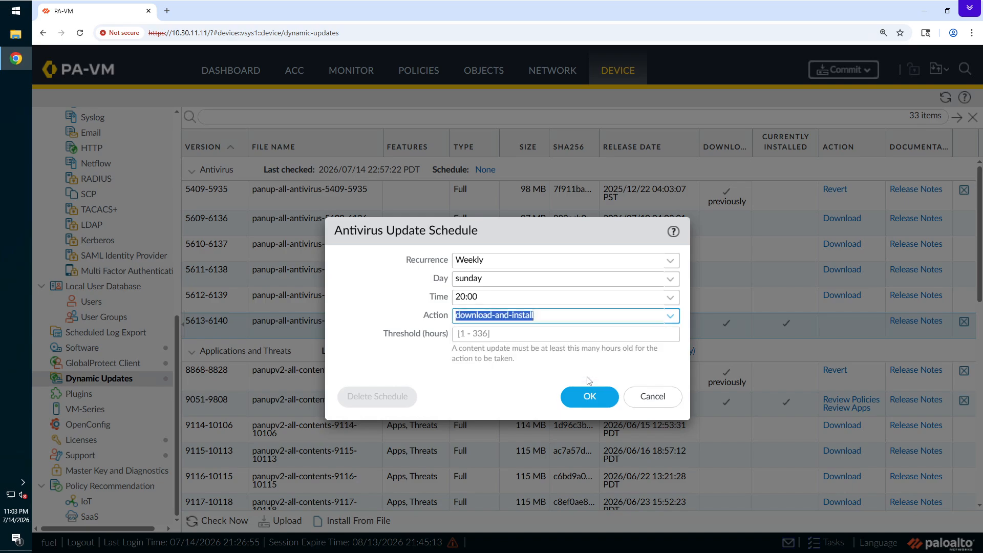
click(646, 340)
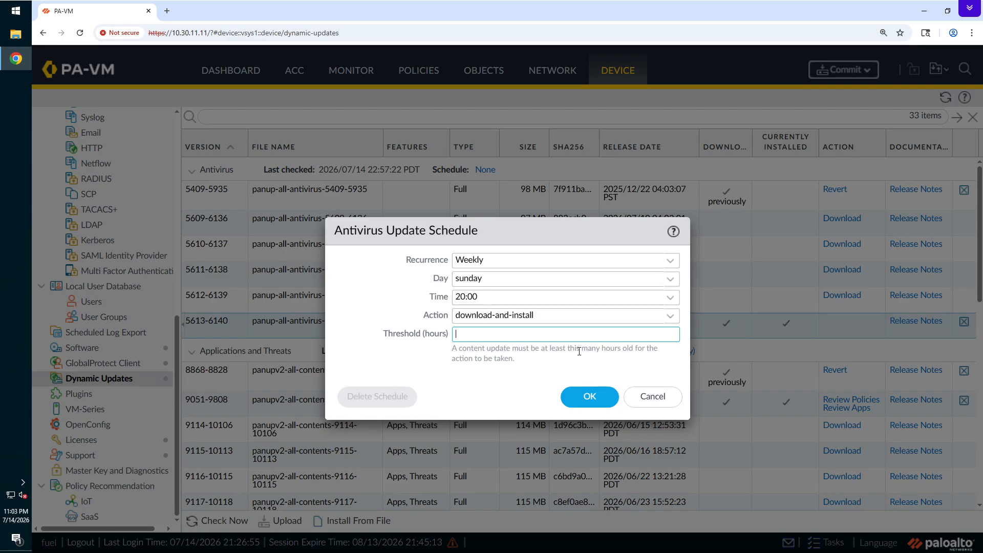
click(522, 382)
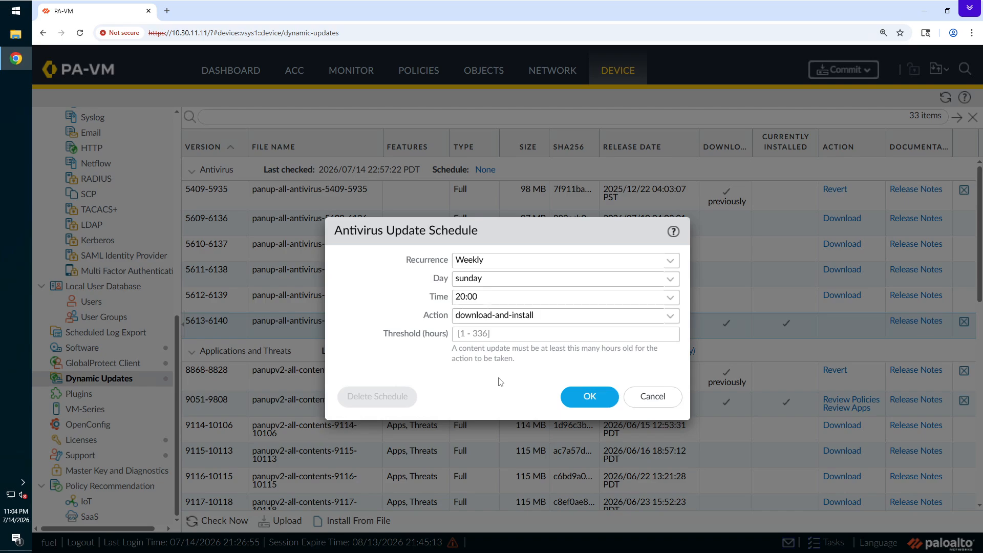
click(490, 331)
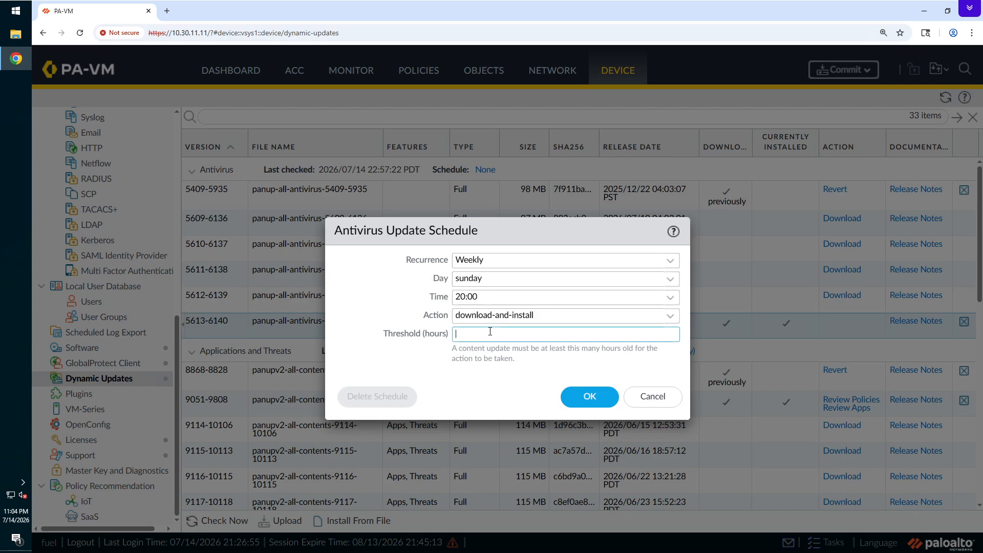
text(10)
click(388, 284)
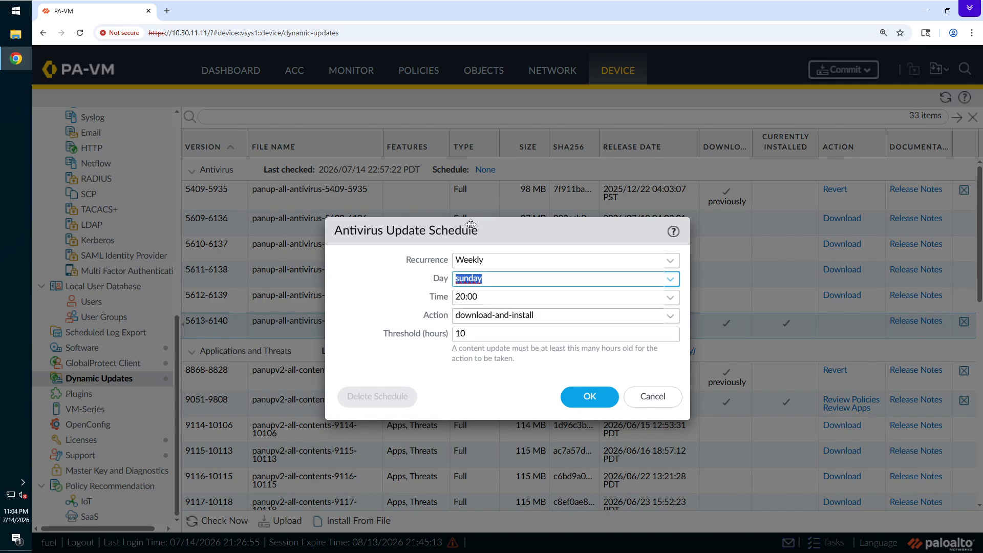
drag(428, 258, 269, 269)
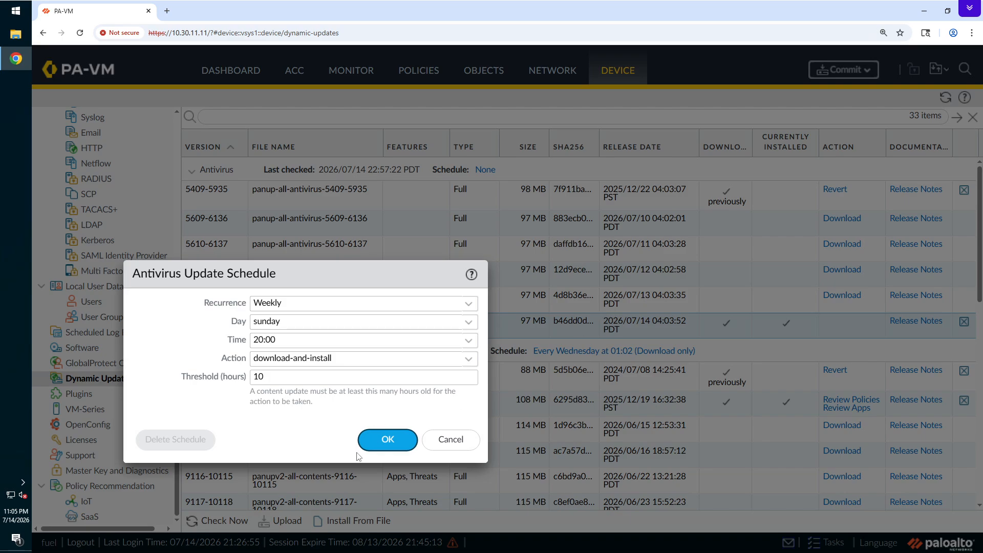
click(390, 444)
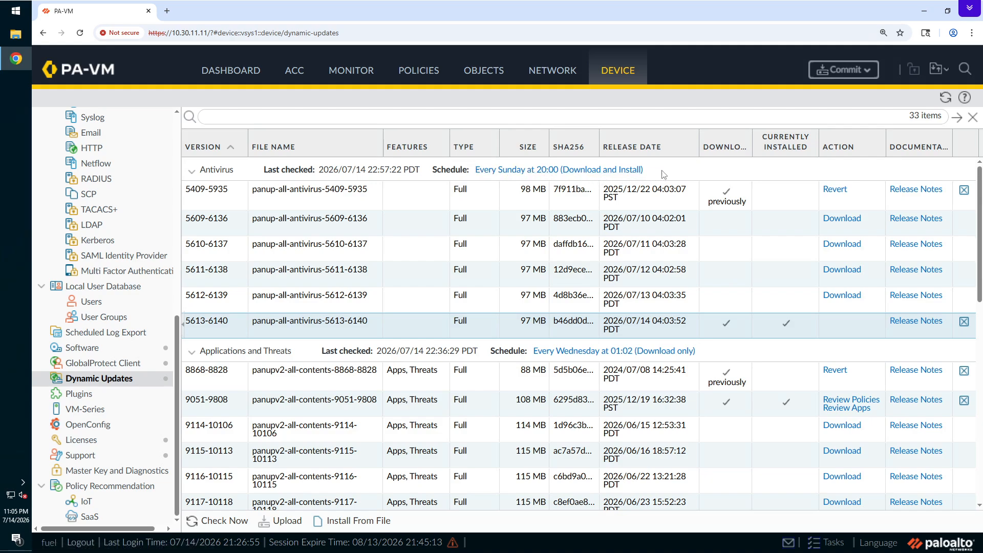
Step: Commit all pending changes to the running configuration and close the commit status report
click(837, 76)
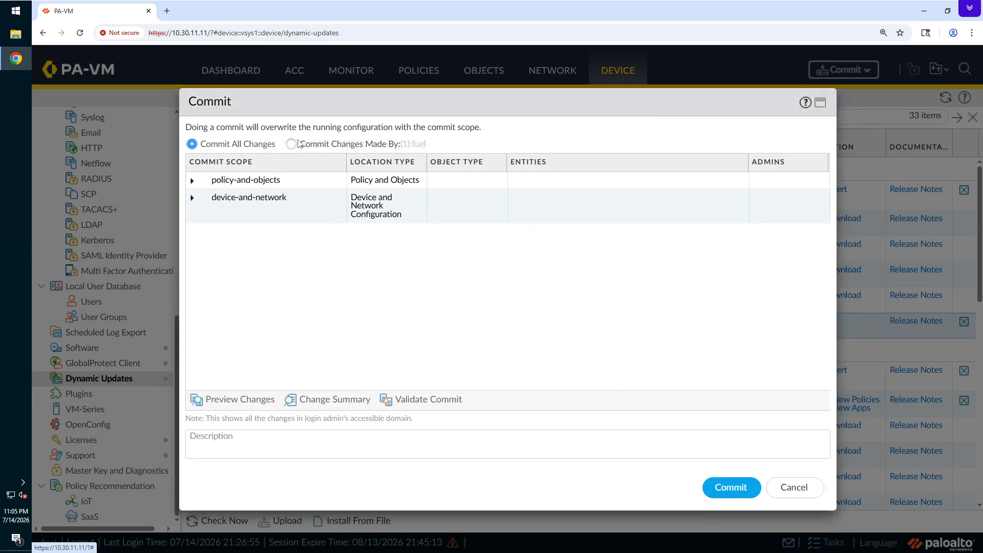
click(719, 487)
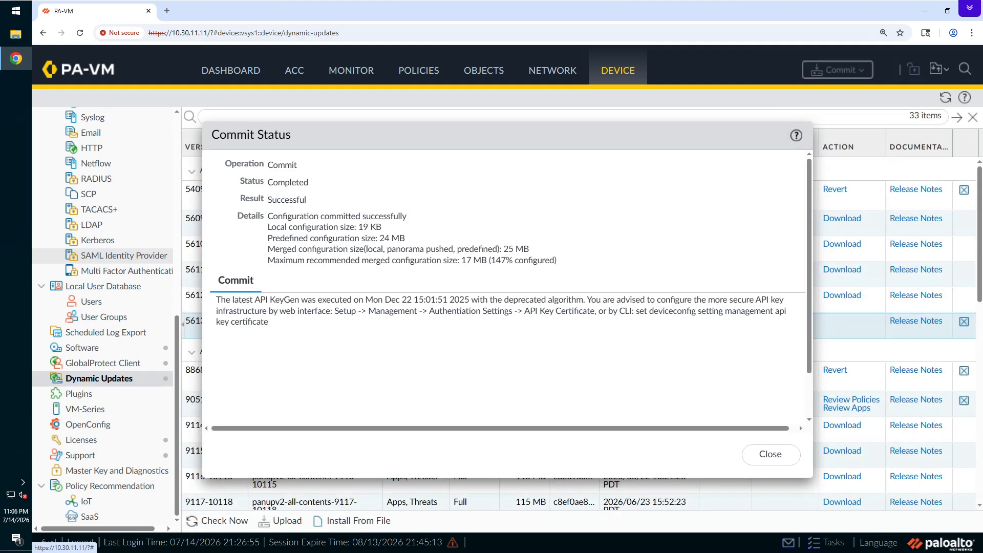
click(766, 458)
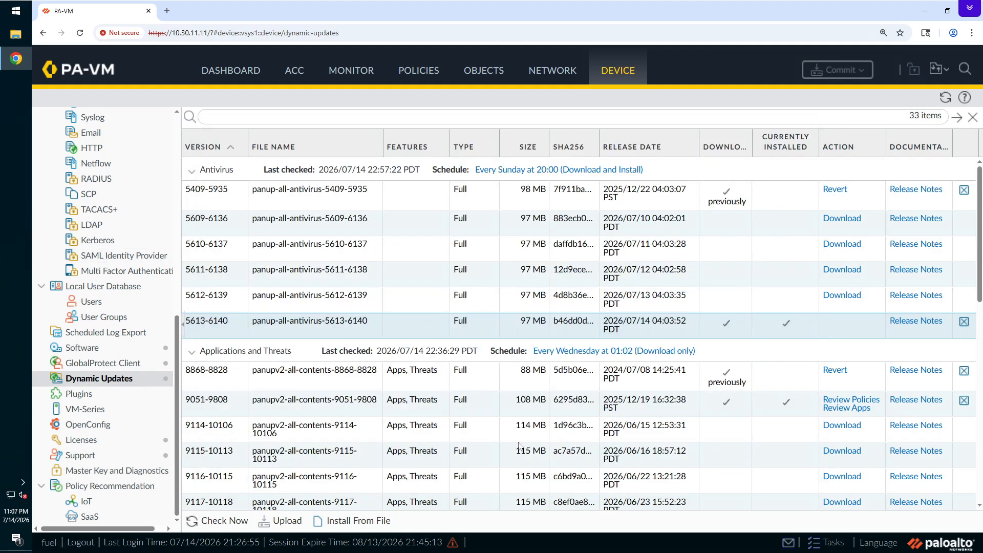
Step: Look through the remaining update categories below Antivirus, down to WildFire, checking their versions and schedules
scroll(410, 404, down, 2)
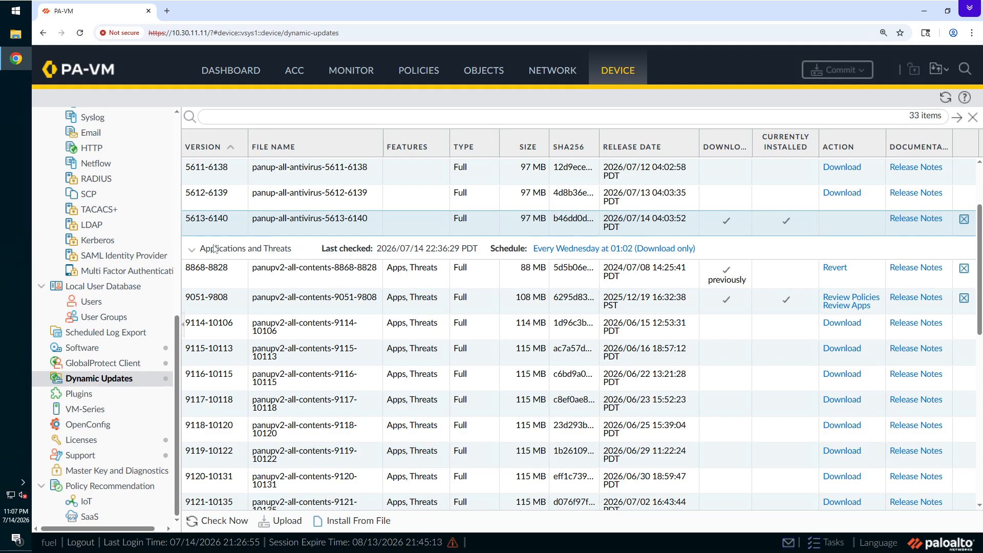
scroll(318, 377, down, 1)
scroll(317, 377, down, 10)
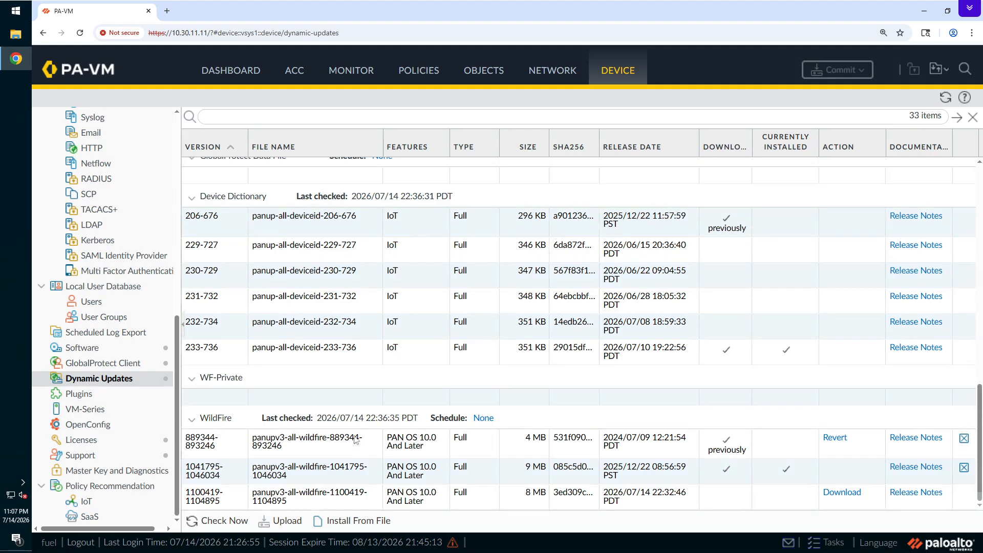
scroll(356, 439, up, 10)
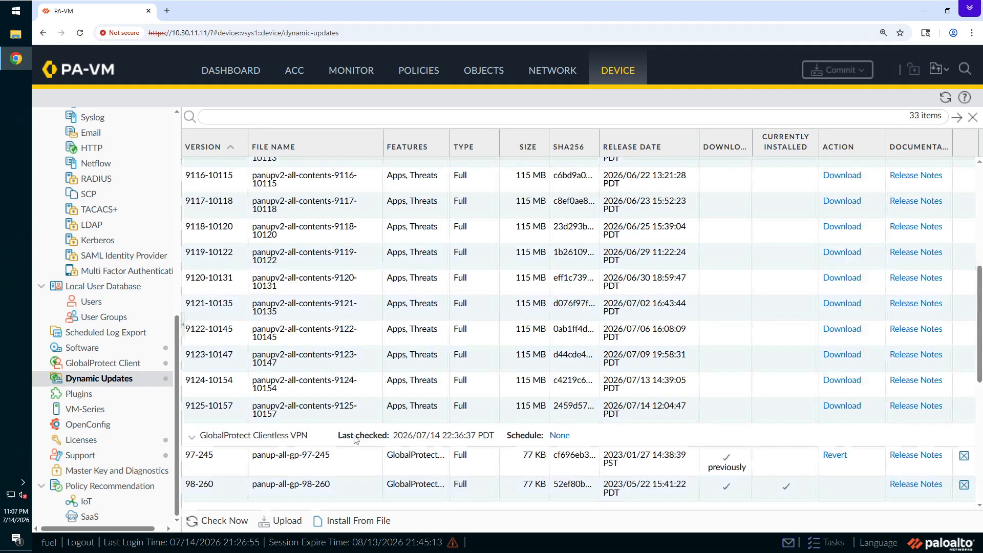